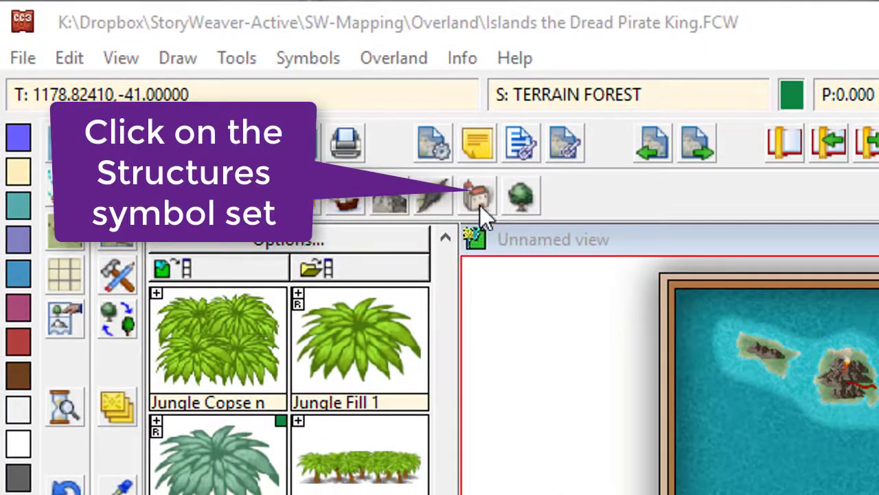
# - Open the Structures symbol catalog and scroll down to the Asian city, town and village symbols
pyautogui.click(478, 206)
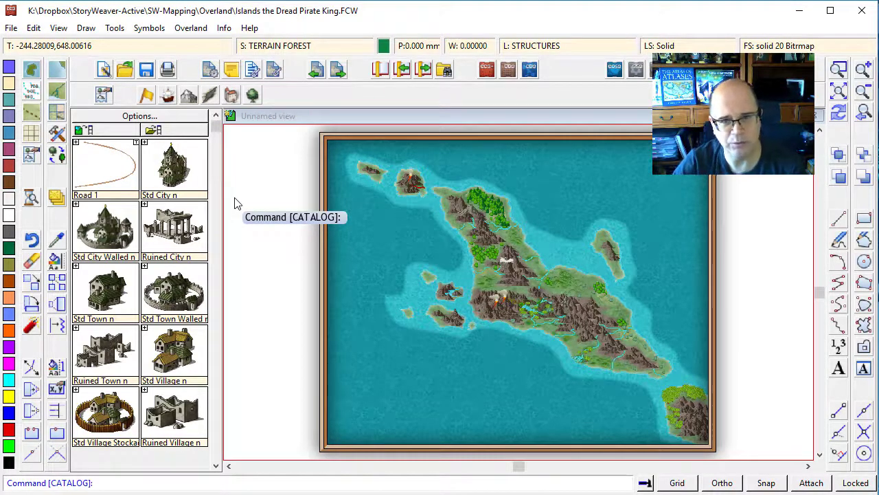
pyautogui.click(217, 238)
pyautogui.click(217, 238)
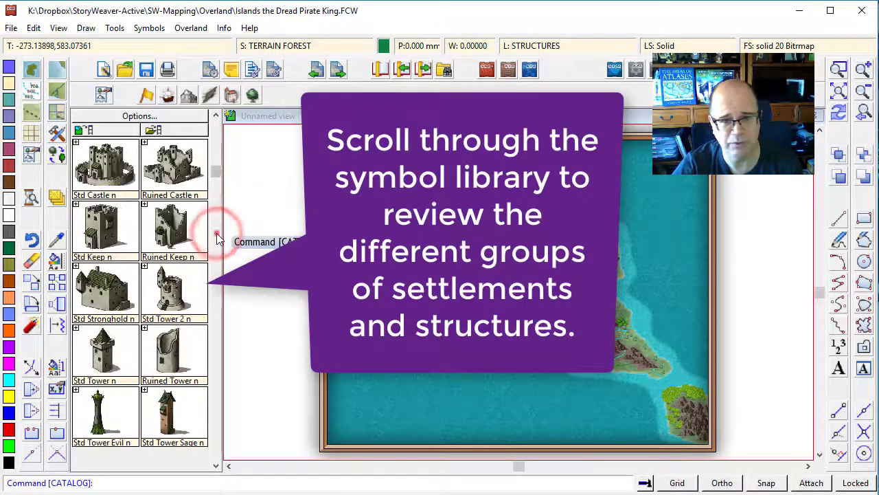
pyautogui.click(217, 237)
pyautogui.click(217, 238)
pyautogui.click(218, 261)
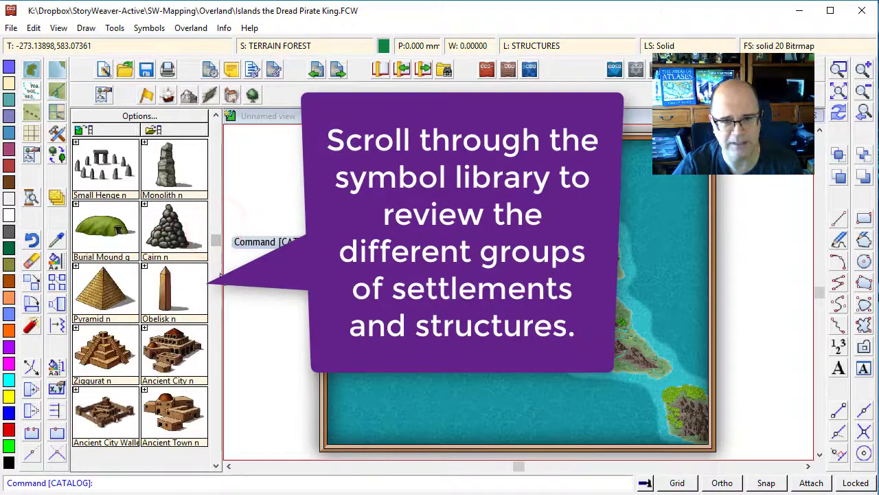
pyautogui.click(217, 288)
pyautogui.click(217, 313)
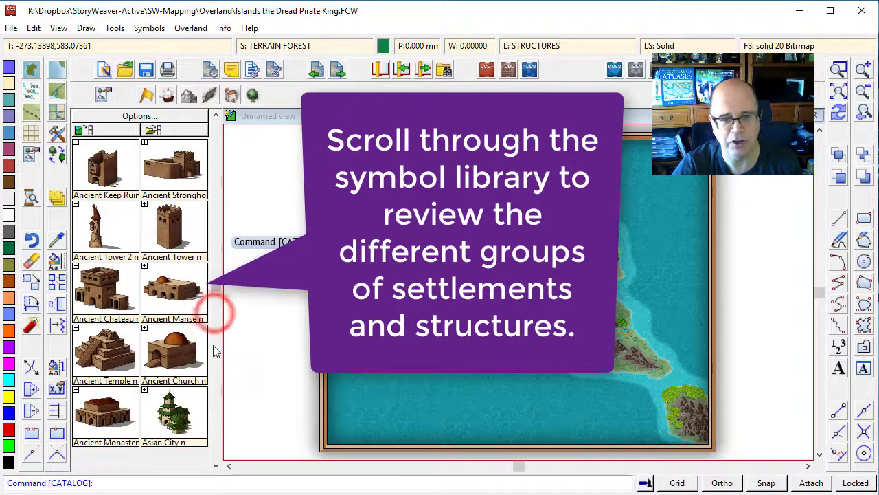
pyautogui.click(217, 359)
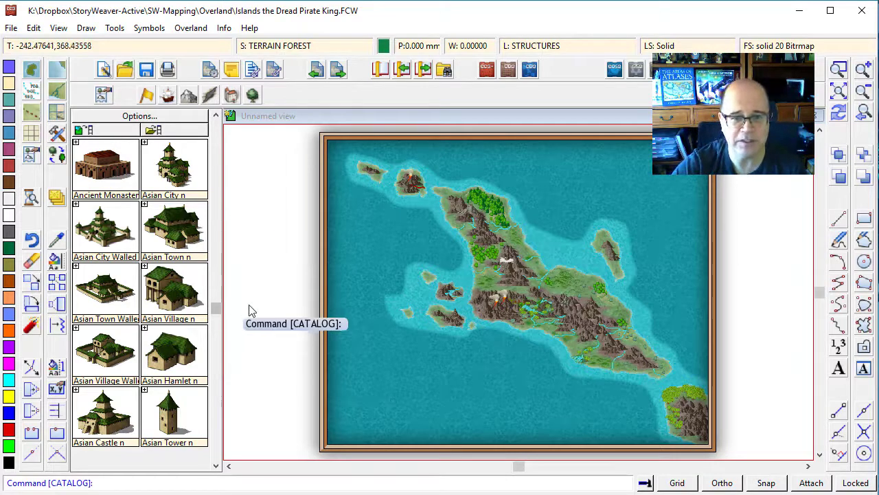
# - Zoom a window onto the island's volcanic centre and pick up the Asian City Walled symbol
pyautogui.click(110, 234)
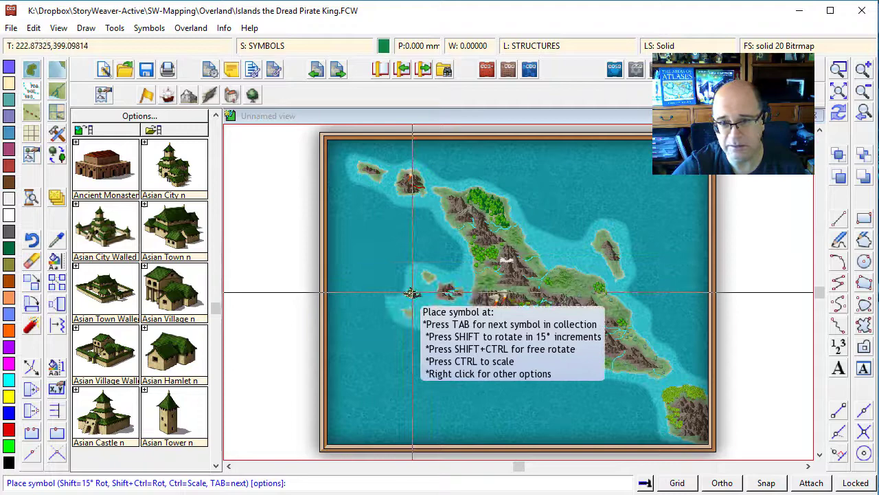
pyautogui.click(839, 70)
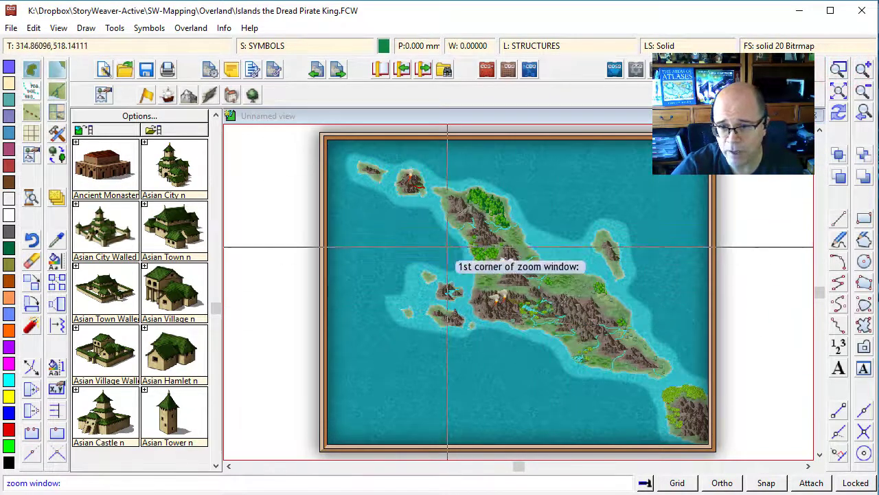
pyautogui.click(437, 235)
pyautogui.click(630, 364)
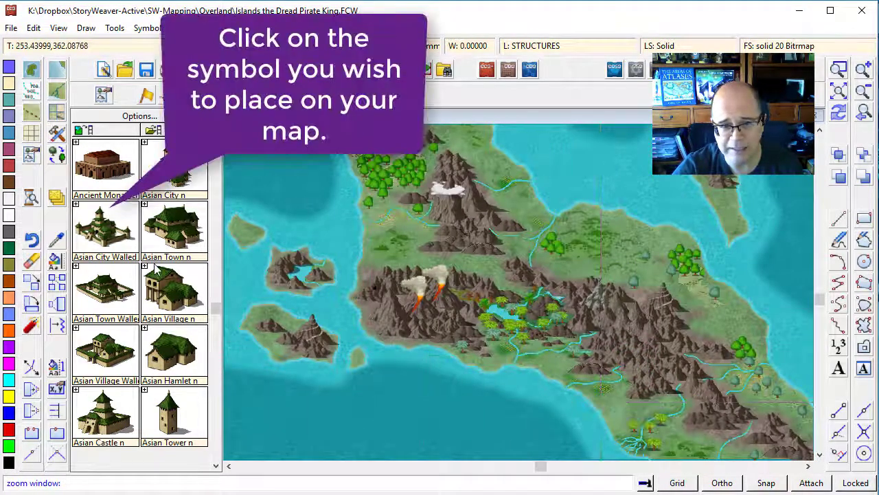
pyautogui.click(103, 230)
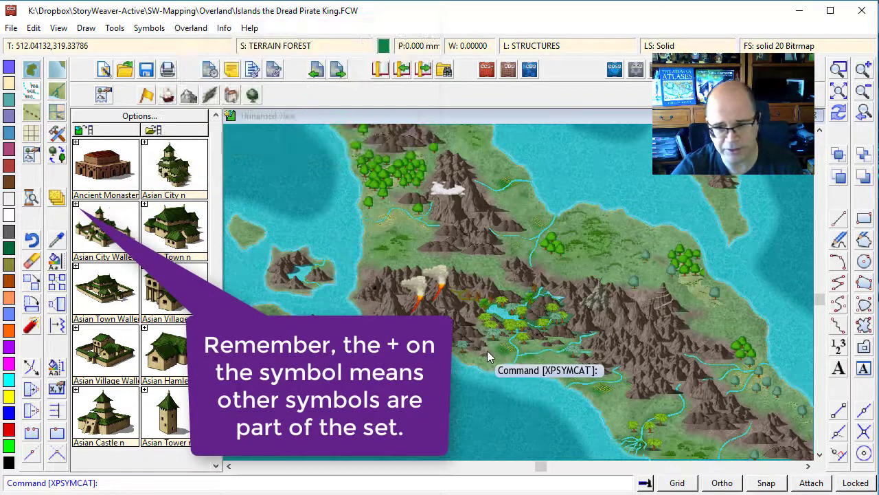
pyautogui.click(103, 230)
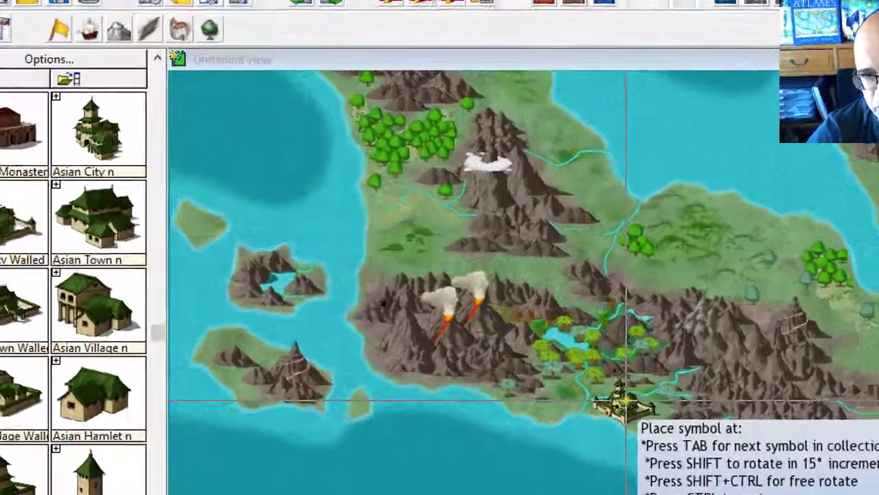
# - Set the Asian City Walled symbol's X and Y scale to .8 in Symbol Parameters
pyautogui.rightClick(544, 355)
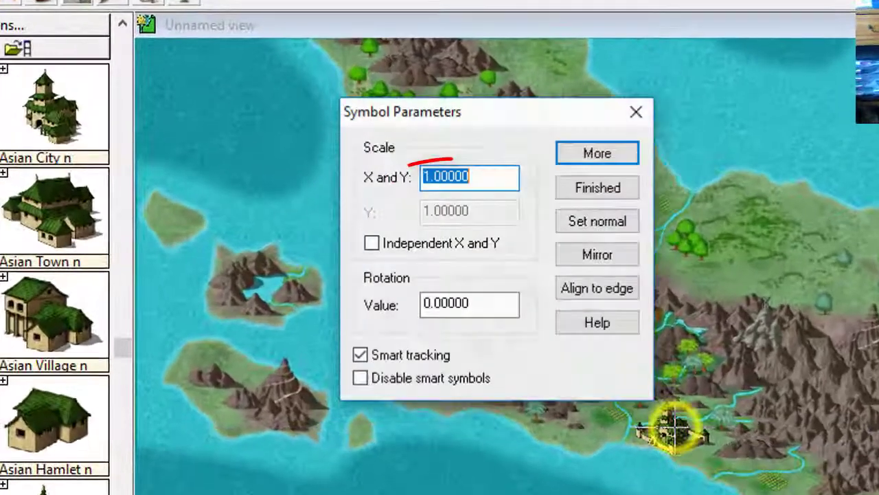
pyautogui.press('BackSpace')
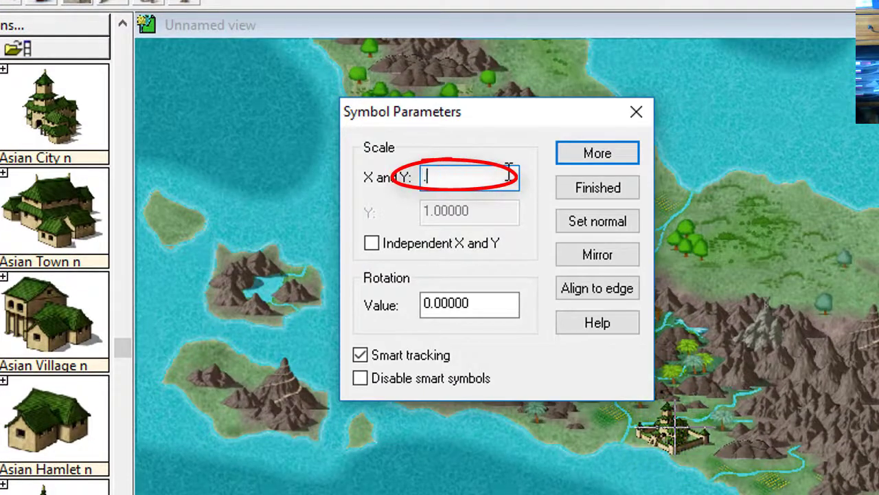
pyautogui.write('.8')
pyautogui.press('Return')
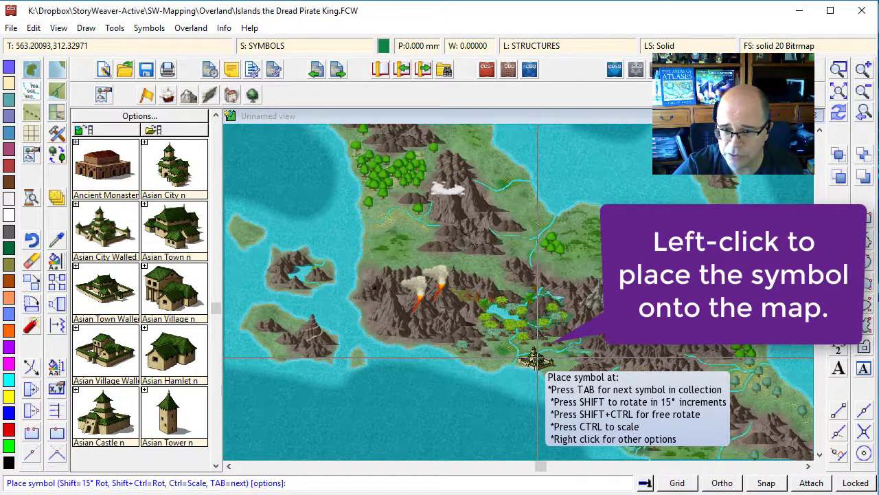
# - Place two walled Asian cities, then Asian cities on the southern, northwest and eastern coasts
pyautogui.click(537, 358)
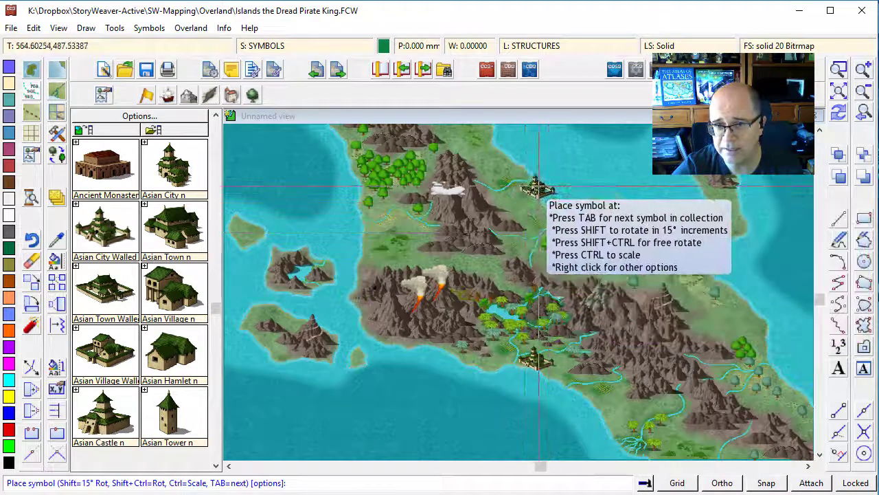
pyautogui.click(575, 219)
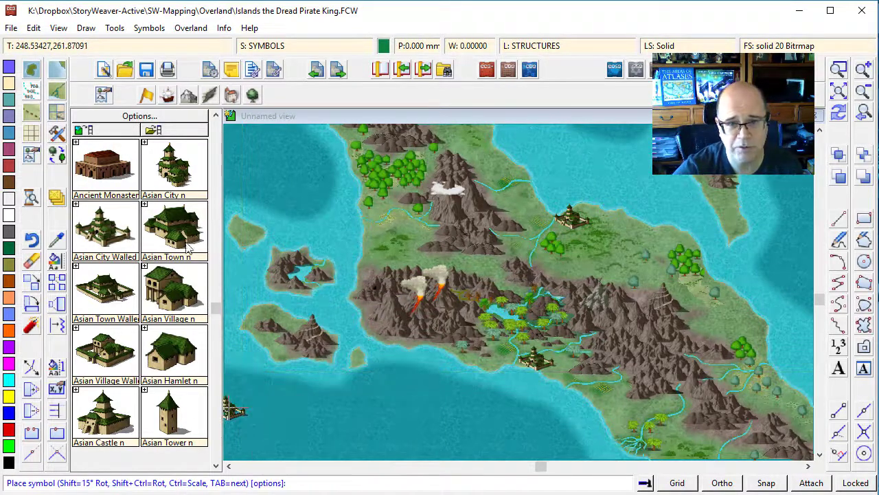
pyautogui.click(177, 177)
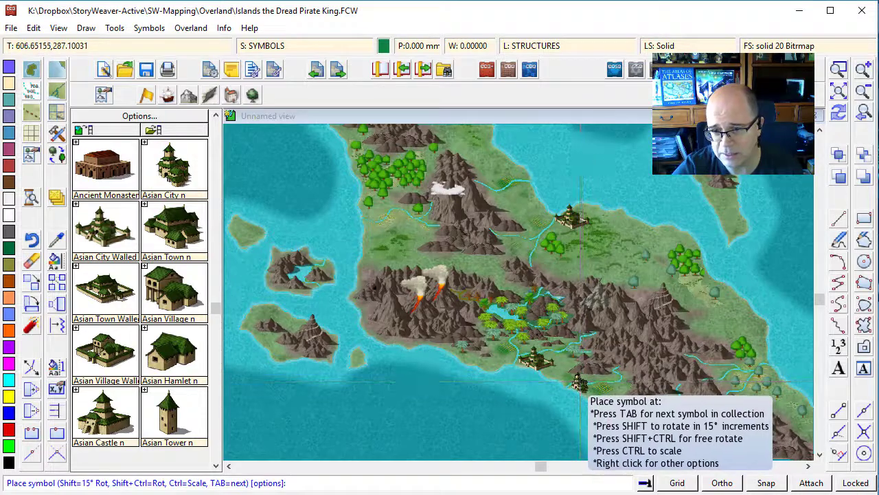
pyautogui.click(579, 383)
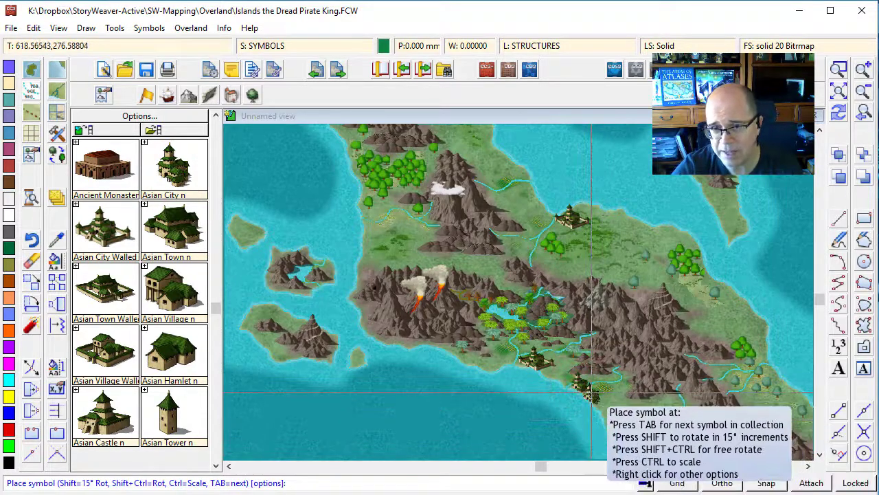
pyautogui.click(370, 221)
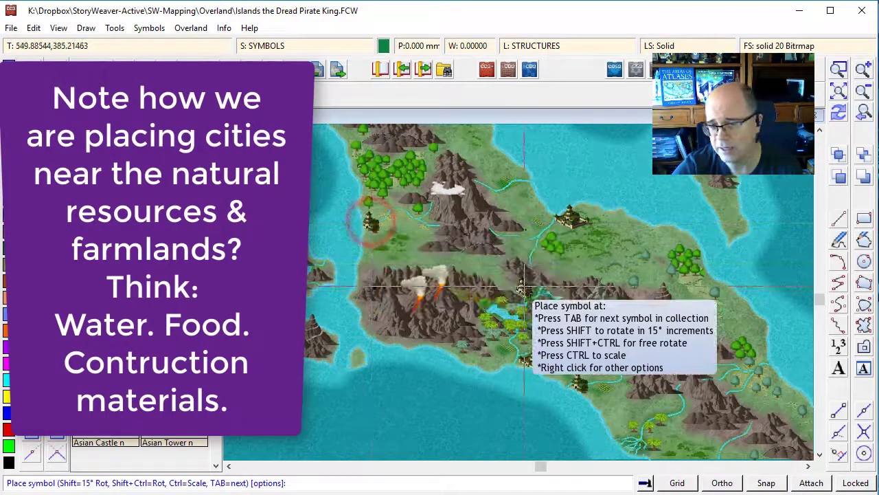
pyautogui.click(809, 467)
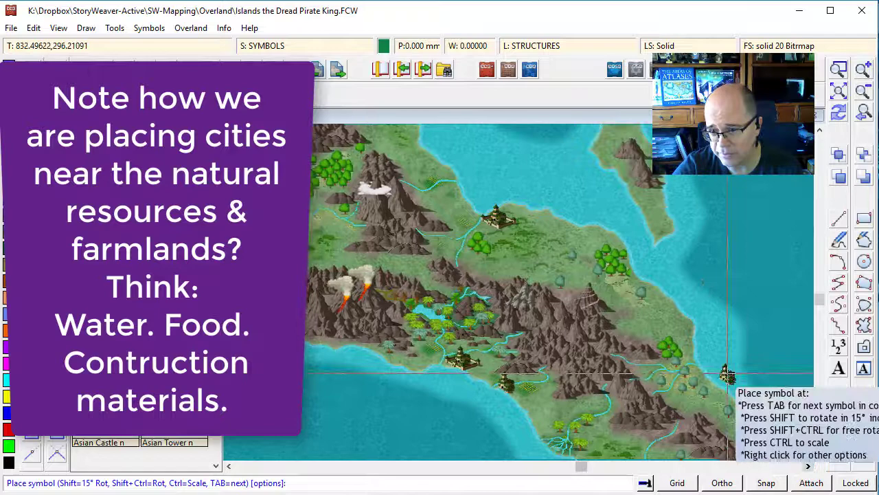
pyautogui.click(688, 354)
pyautogui.click(820, 459)
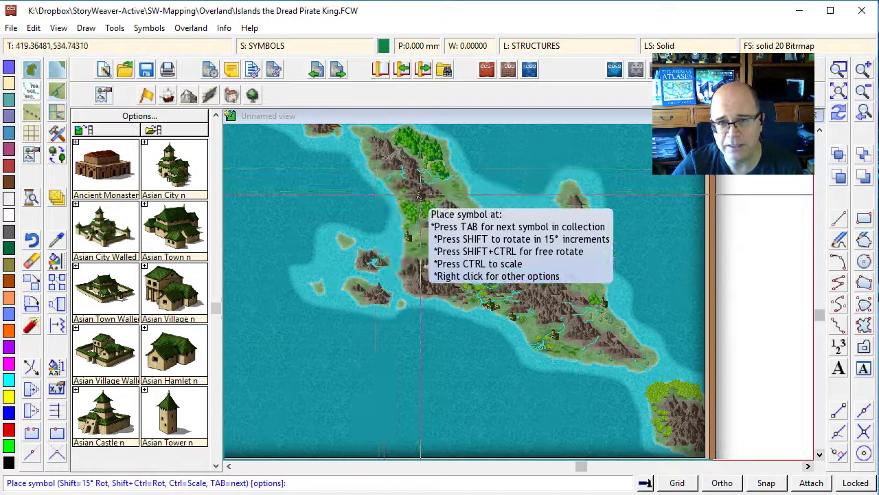
# - Place a settlement by the northern forest, then four Asian towns across the zoomed northern half
pyautogui.click(456, 175)
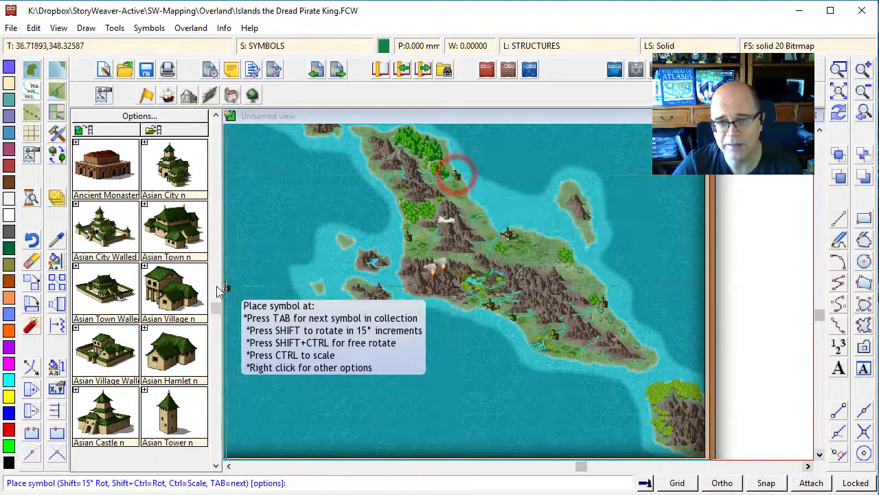
pyautogui.click(175, 234)
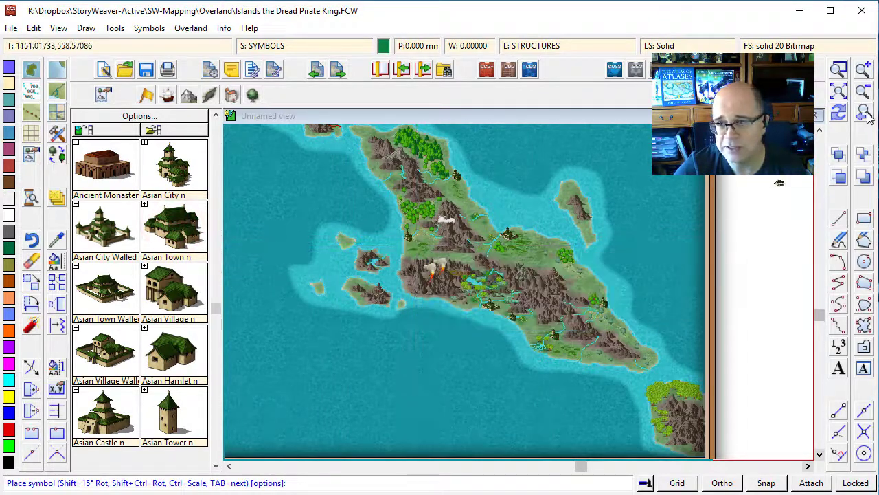
pyautogui.click(365, 138)
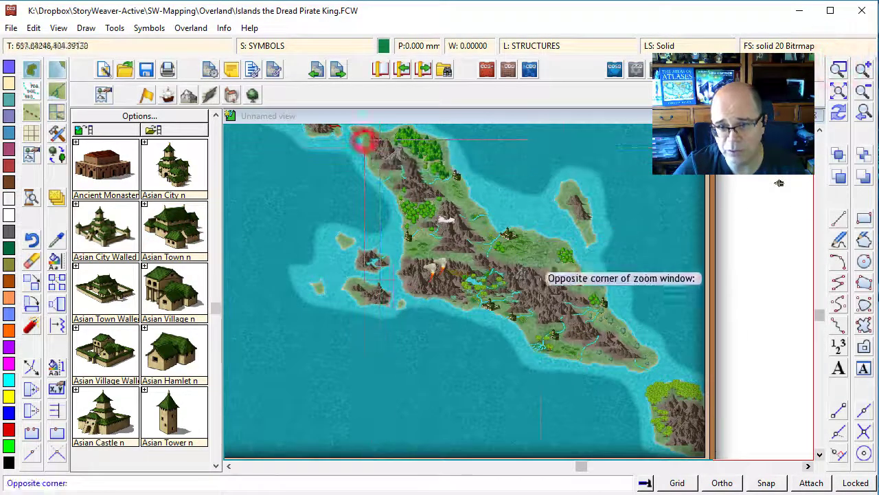
pyautogui.click(588, 305)
pyautogui.click(586, 307)
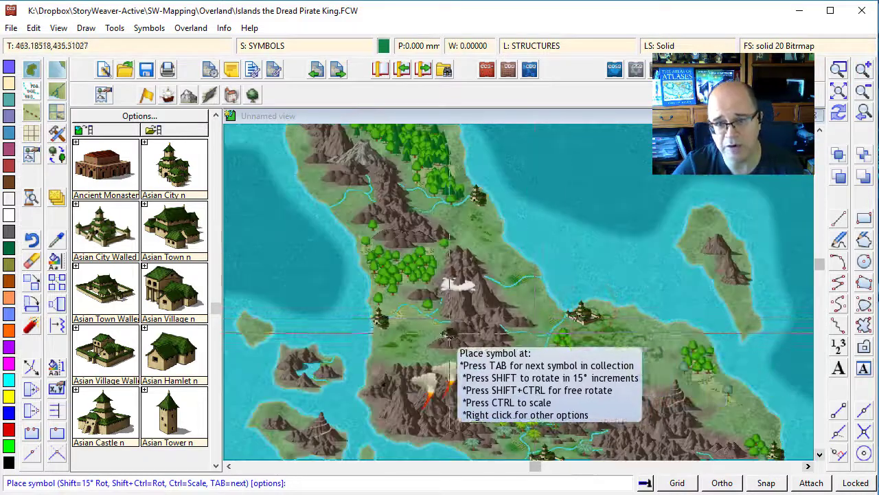
pyautogui.click(407, 308)
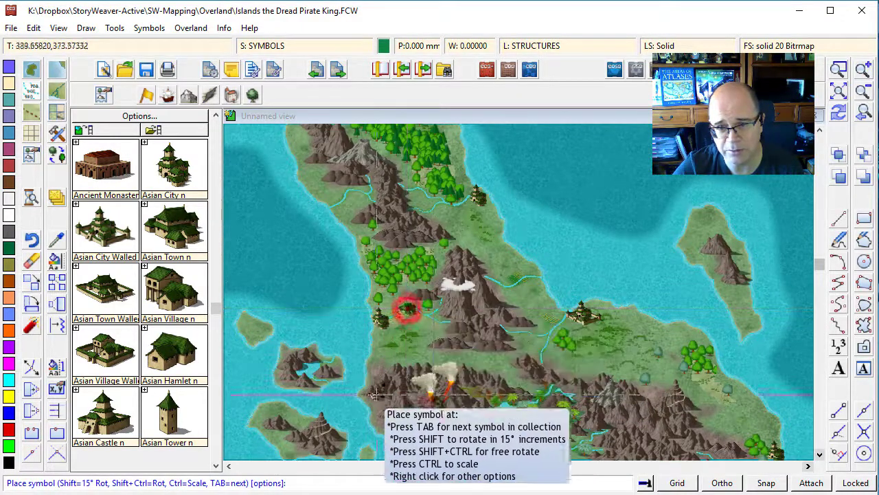
pyautogui.click(623, 342)
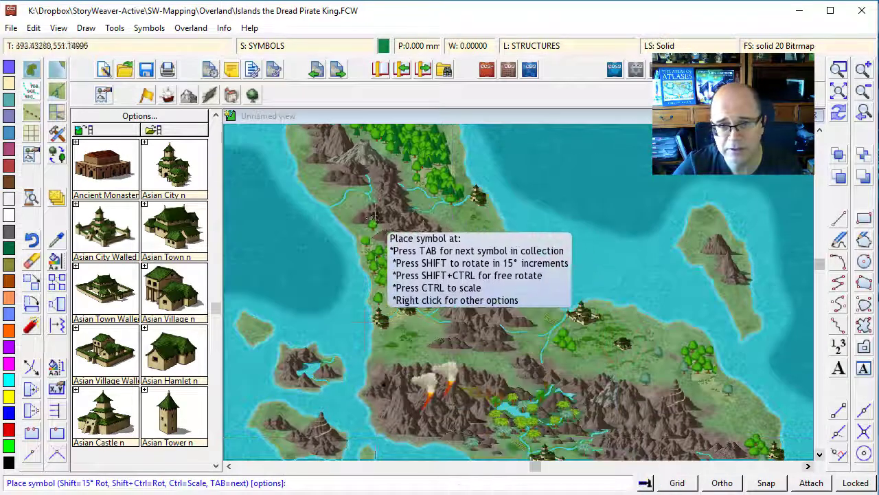
pyautogui.click(329, 200)
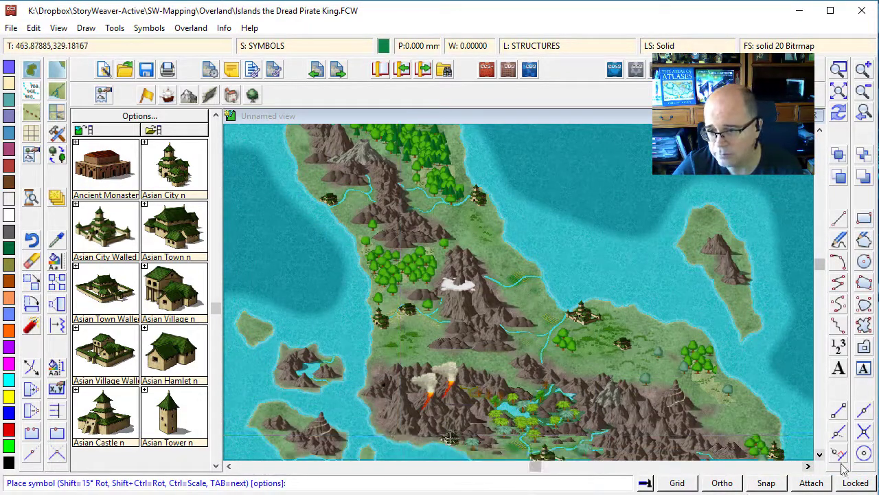
pyautogui.click(820, 454)
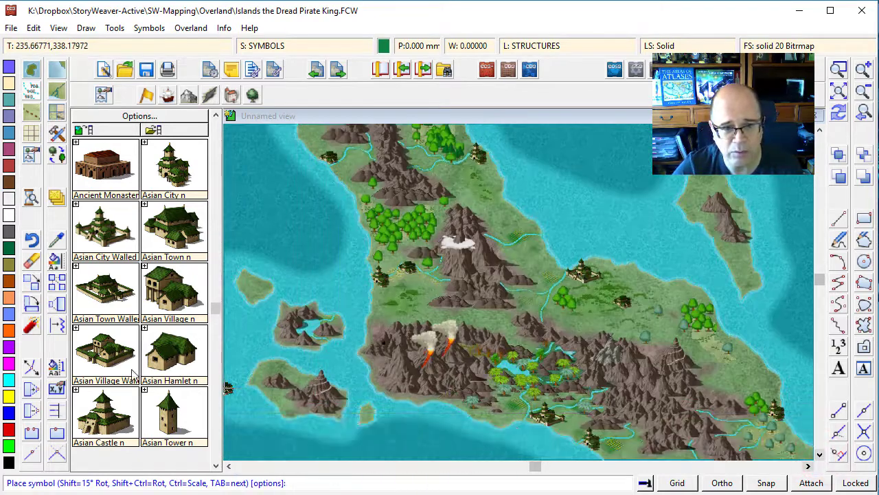
# - Place four Asian hamlets near the southern shore, eastern hills and southeastern tip
pyautogui.click(107, 361)
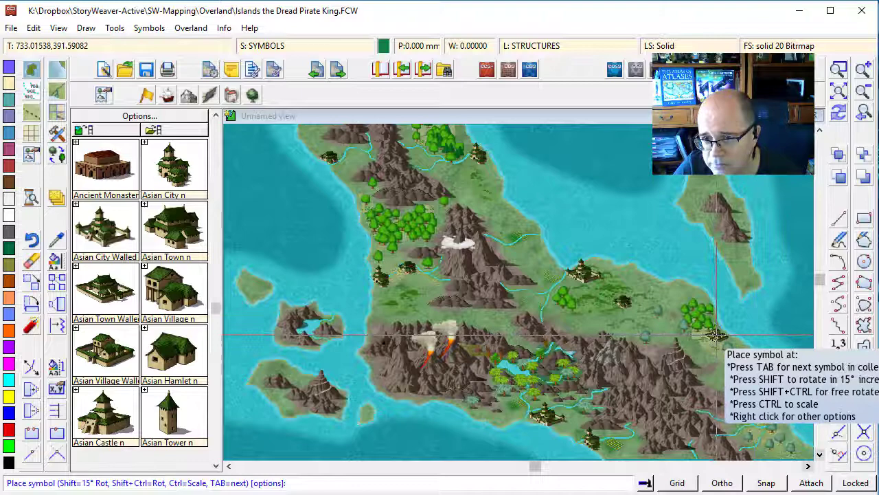
pyautogui.click(820, 453)
pyautogui.click(820, 453)
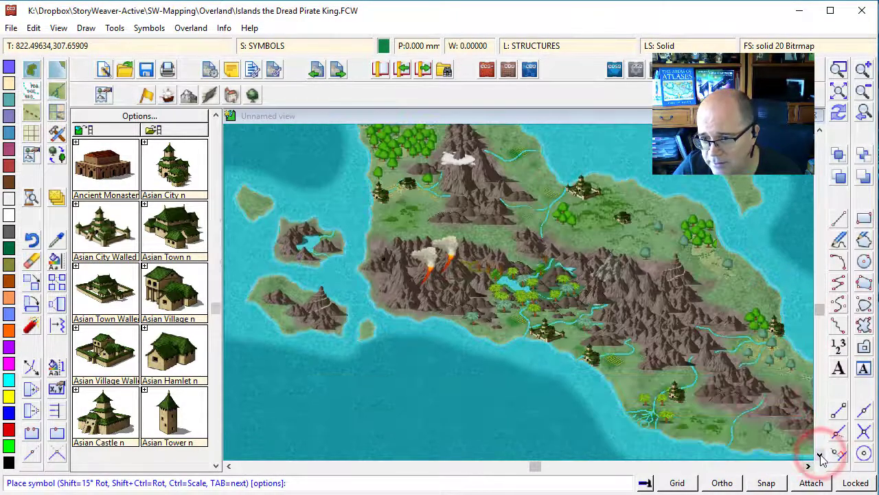
pyautogui.click(820, 453)
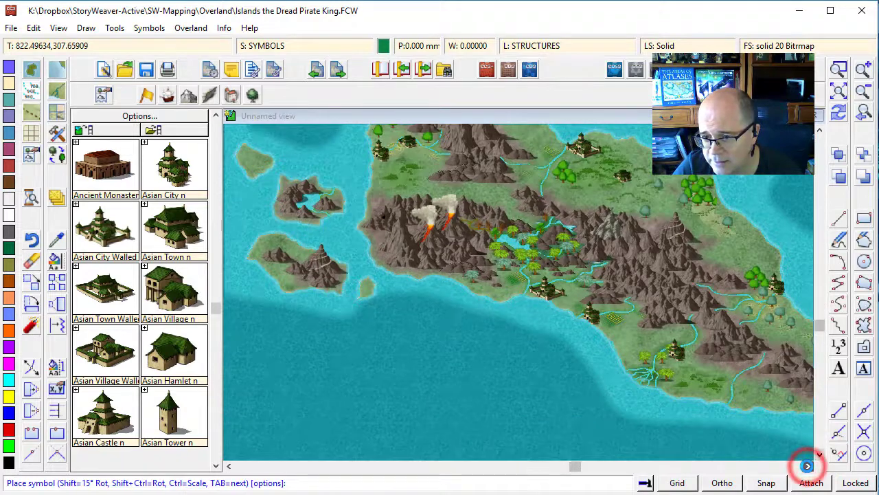
pyautogui.click(808, 465)
pyautogui.click(808, 466)
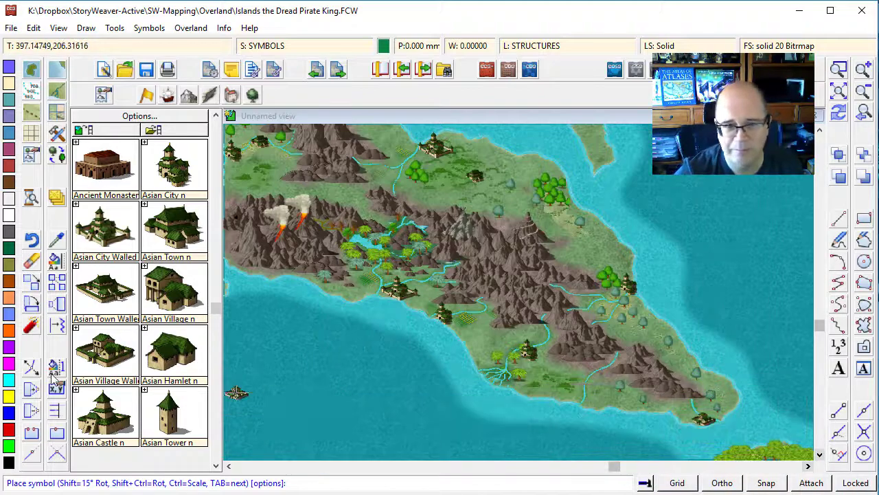
pyautogui.click(173, 367)
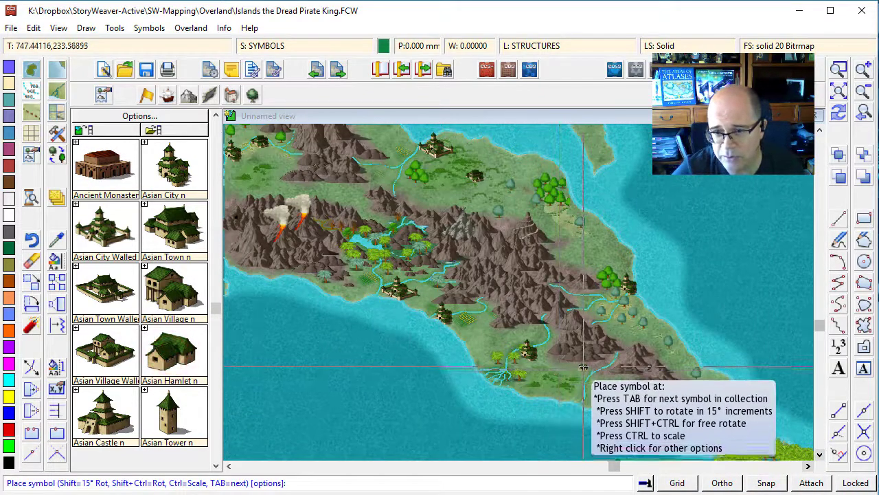
pyautogui.click(564, 379)
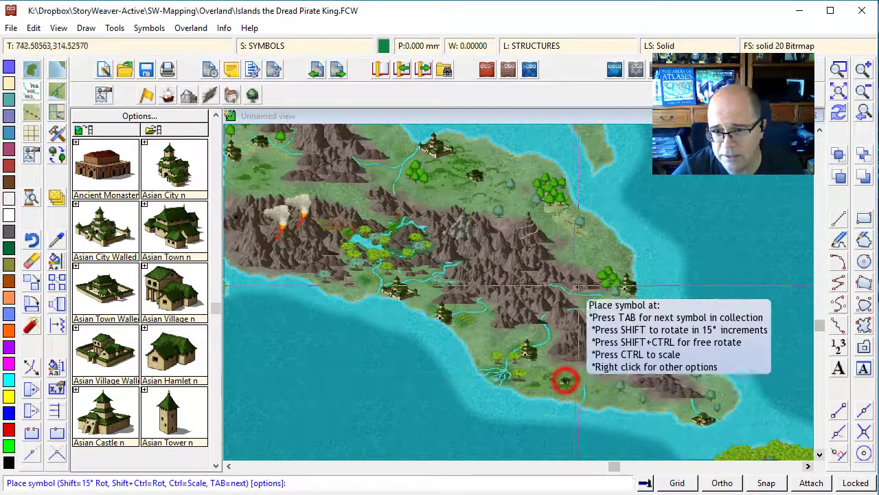
pyautogui.click(586, 252)
pyautogui.click(604, 224)
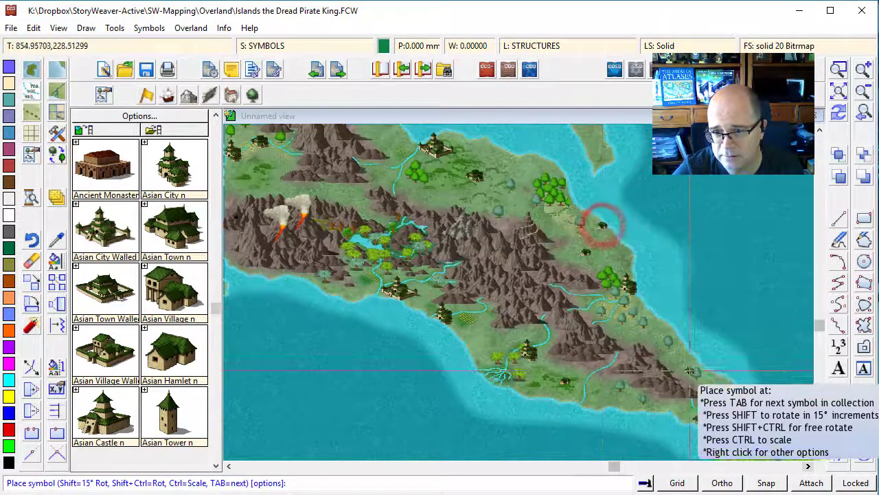
pyautogui.click(689, 358)
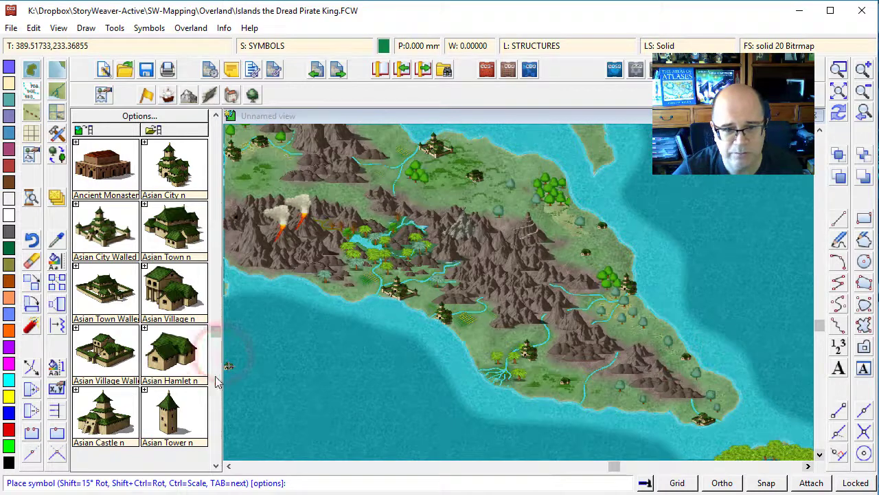
# - Place three Asian churches in the mountains and northern peninsula, plus an Asian Tower 2 pagoda
pyautogui.scroll(-2, 215, 383)
pyautogui.click(103, 353)
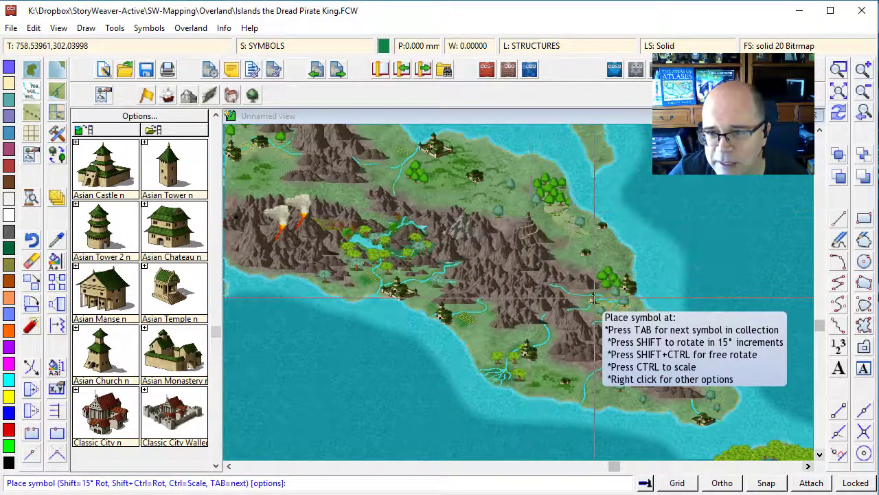
pyautogui.click(478, 303)
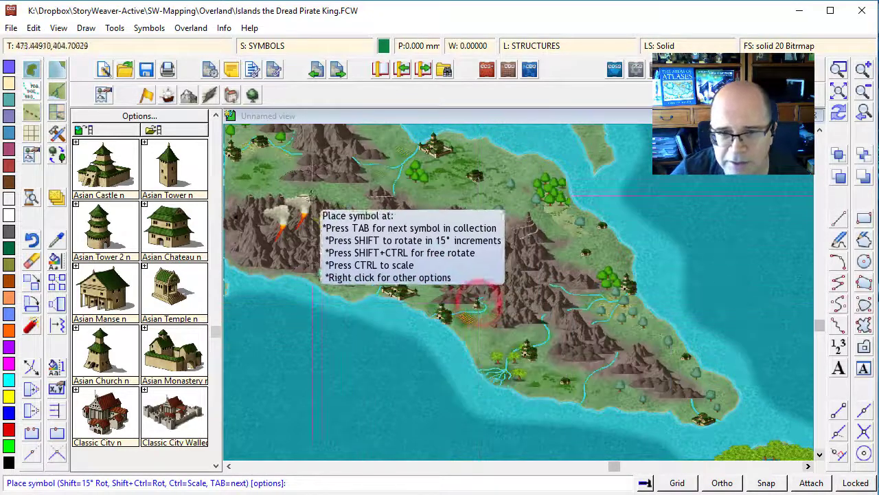
pyautogui.click(279, 177)
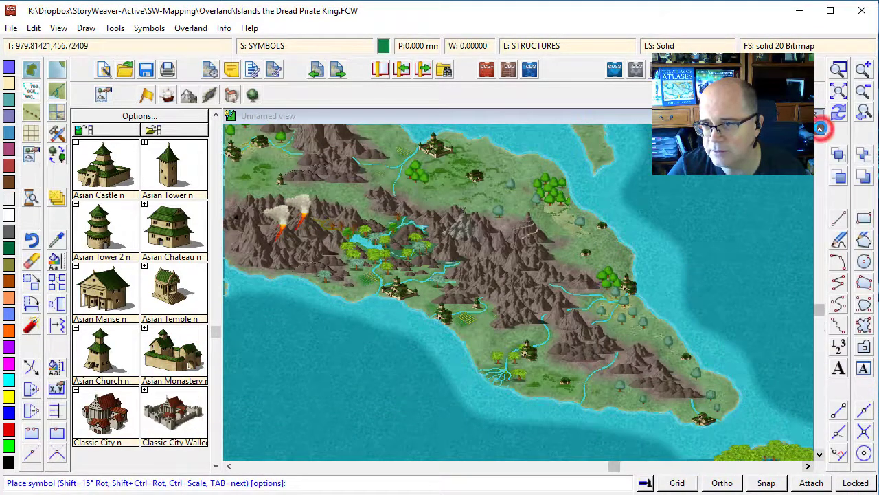
pyautogui.click(819, 130)
pyautogui.click(588, 162)
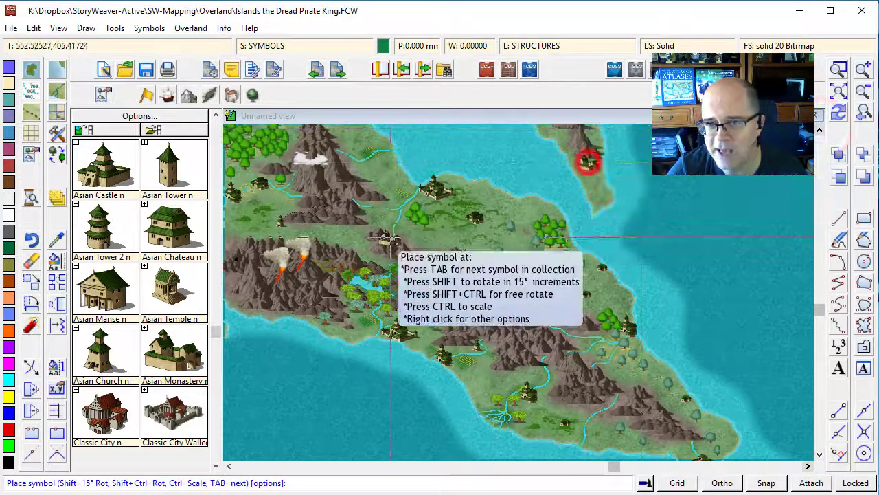
pyautogui.click(98, 230)
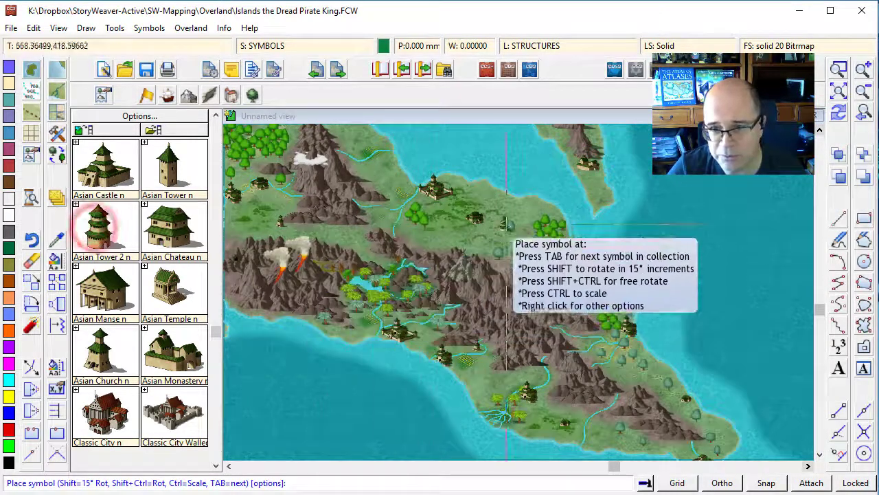
pyautogui.click(548, 201)
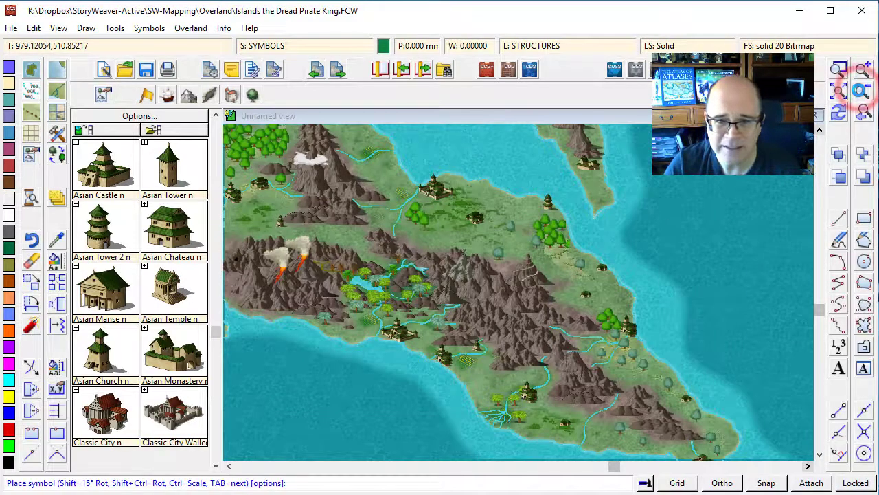
# - Zoom out to the whole island chain, then zoom a window onto the western islets
pyautogui.click(862, 90)
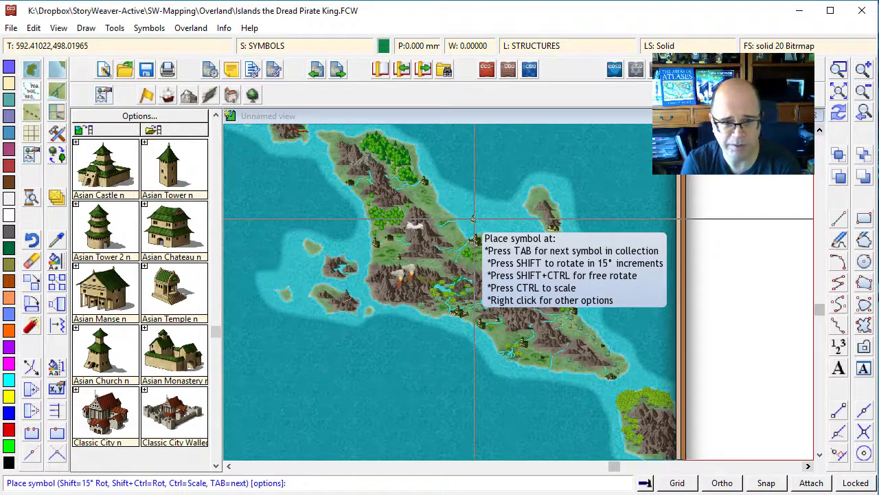
pyautogui.click(838, 68)
pyautogui.click(310, 233)
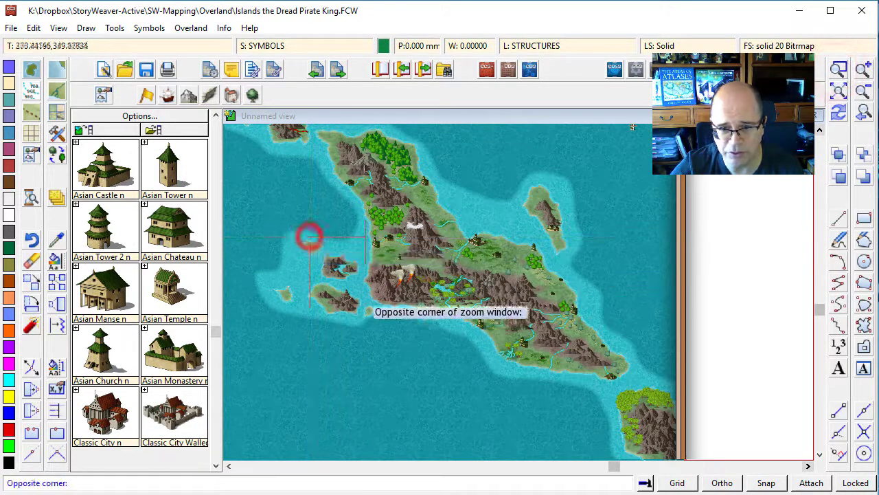
pyautogui.click(368, 302)
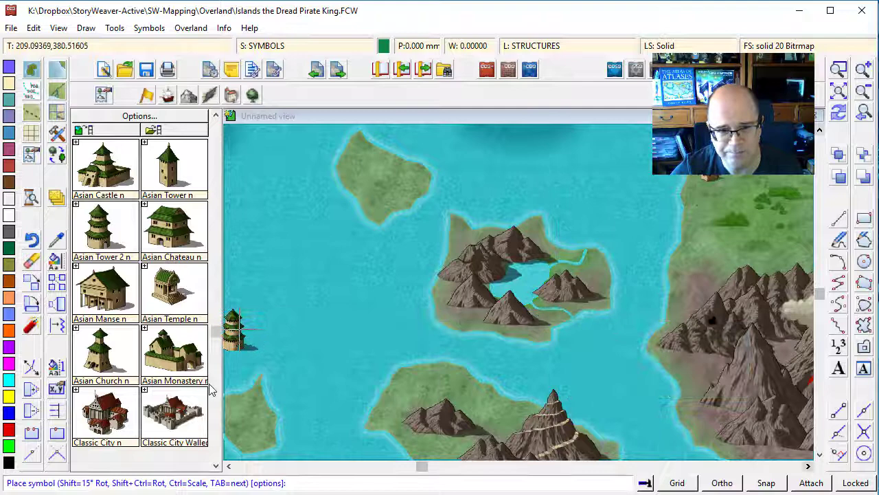
# - Page the catalog to Std Village Stockade and place it on the lake island
pyautogui.click(215, 230)
pyautogui.click(215, 230)
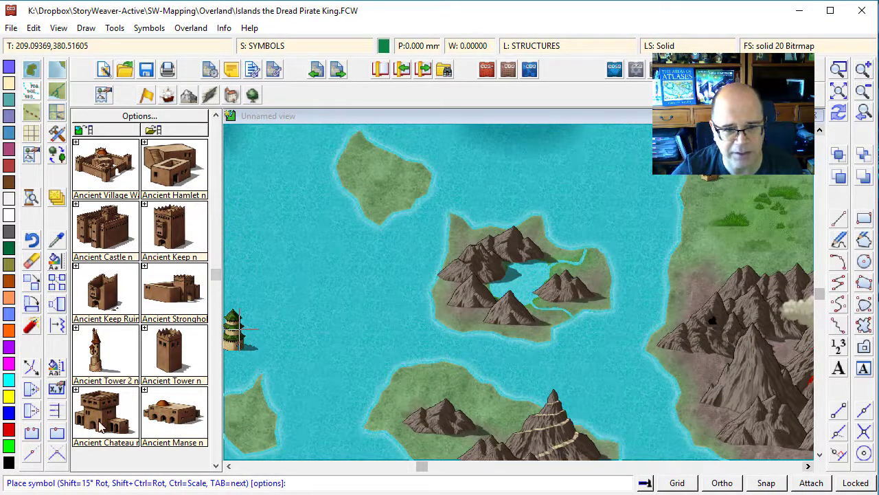
pyautogui.click(214, 204)
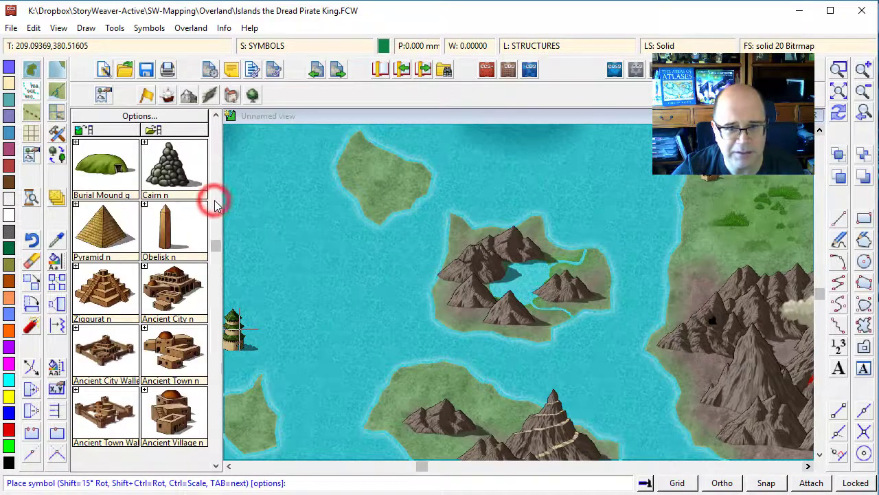
pyautogui.click(214, 182)
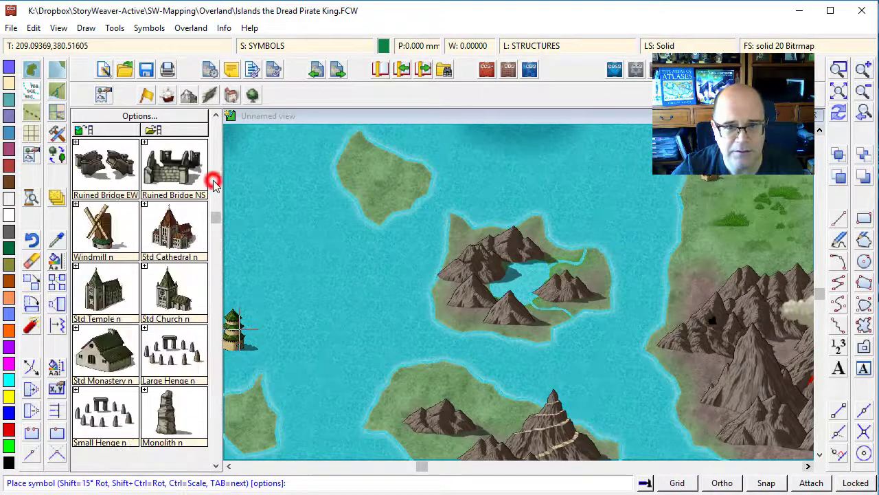
pyautogui.click(214, 183)
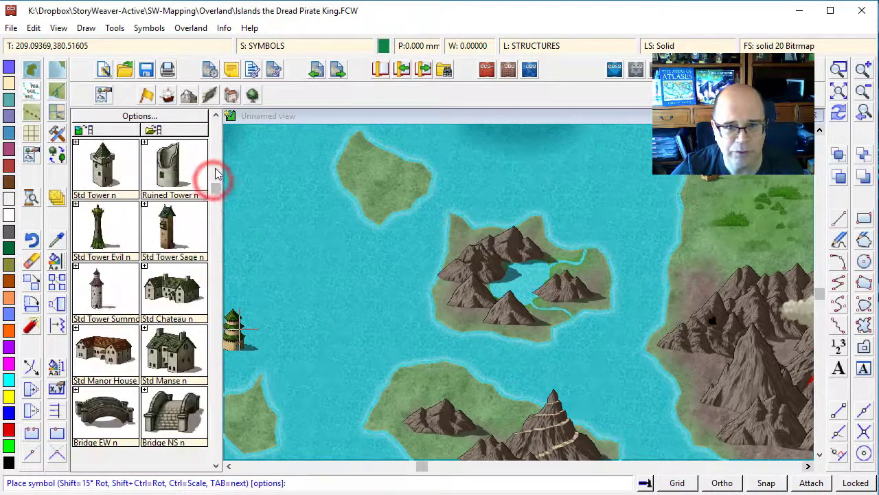
pyautogui.click(215, 168)
pyautogui.click(215, 139)
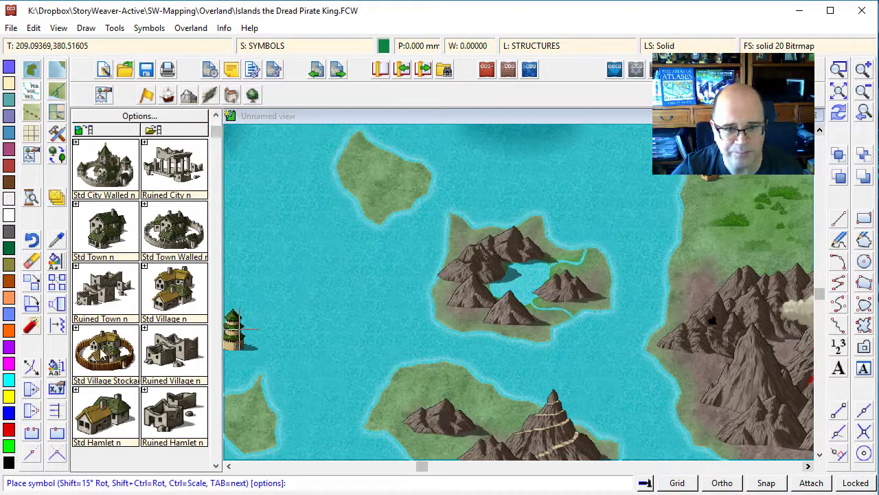
pyautogui.click(104, 357)
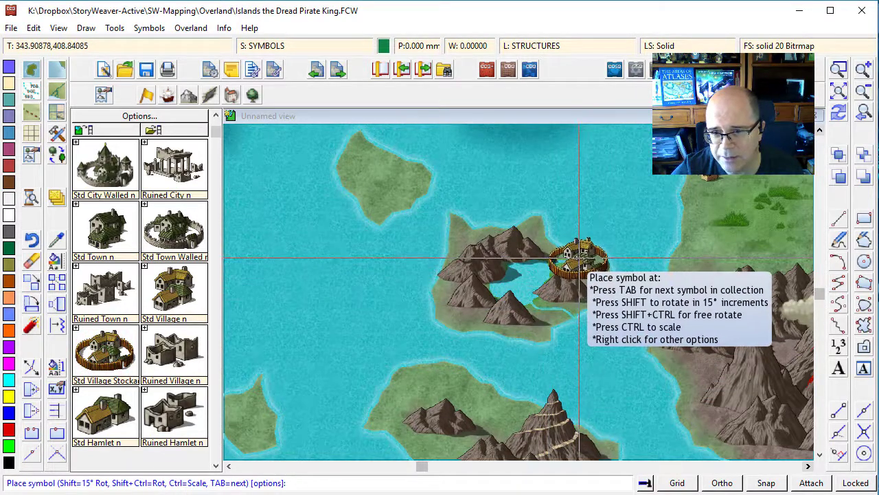
pyautogui.click(578, 260)
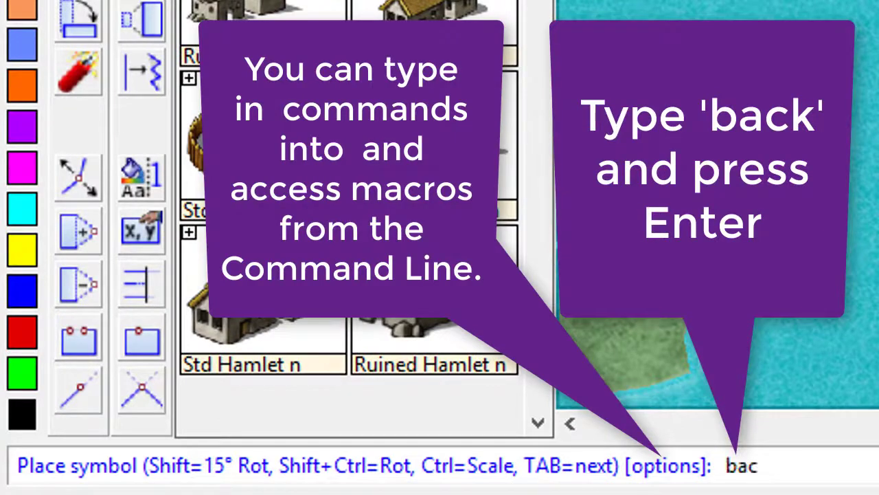
# - Send the stockade village behind the neighbouring mountain with the BACK command
pyautogui.press('Return')
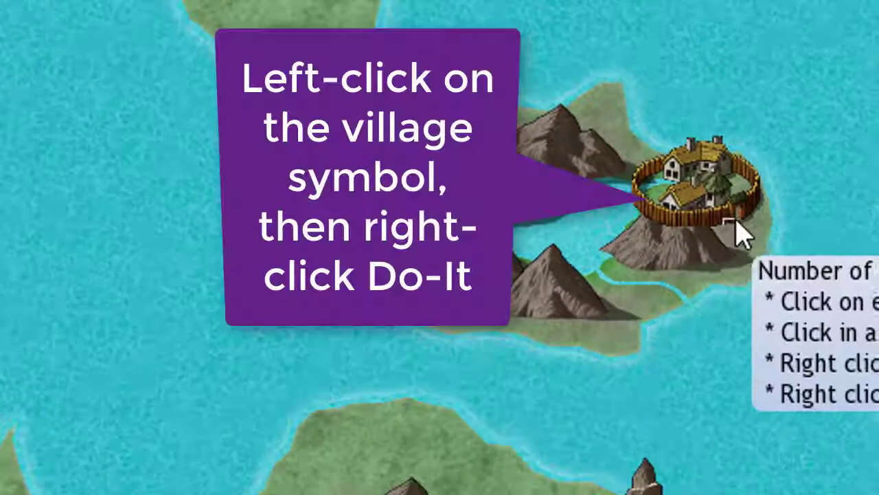
pyautogui.click(738, 223)
pyautogui.rightClick(740, 226)
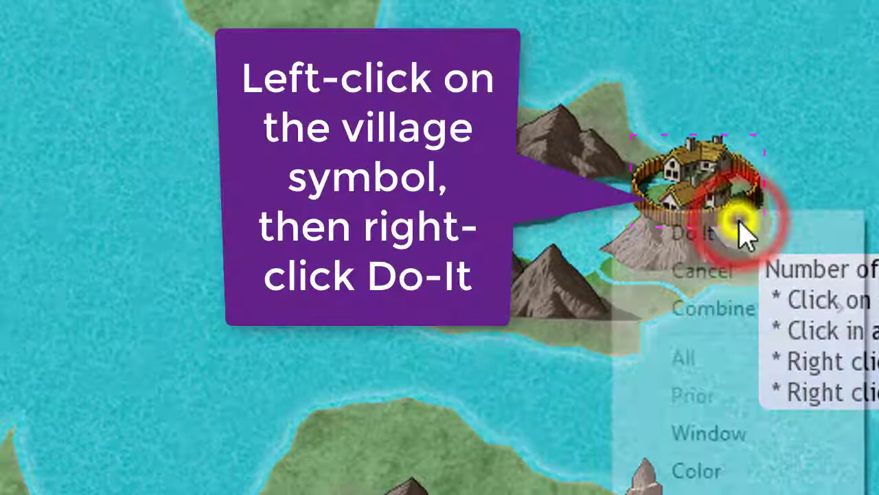
pyautogui.click(744, 232)
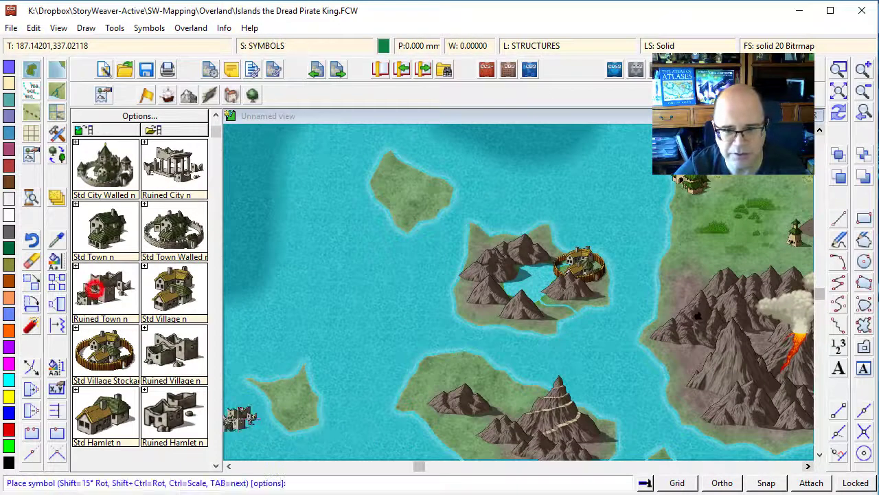
# - Place a Ruined Town on the southern island and an Asian Tower 2 watch tower on its peak
pyautogui.click(94, 289)
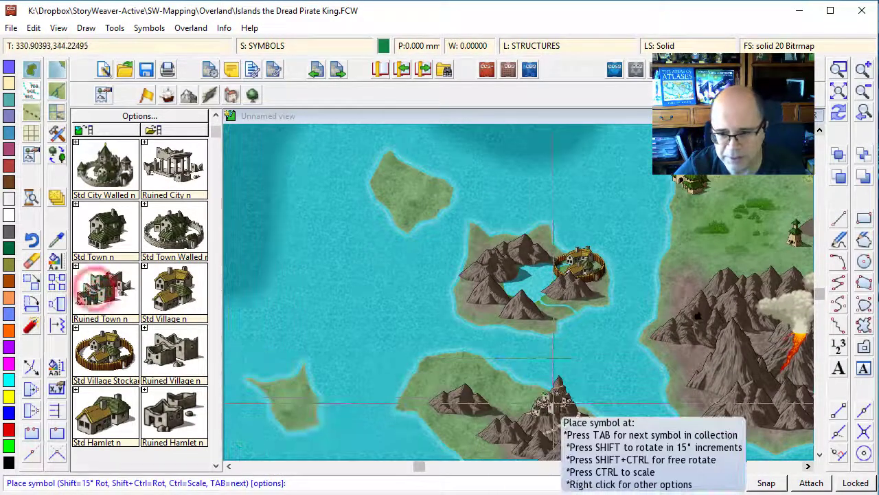
pyautogui.click(519, 390)
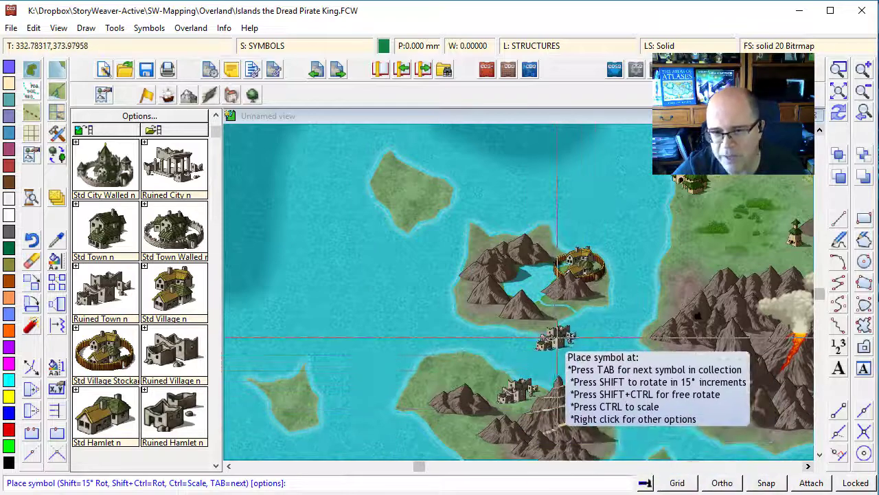
pyautogui.moveTo(215, 148); pyautogui.dragTo(216, 275)
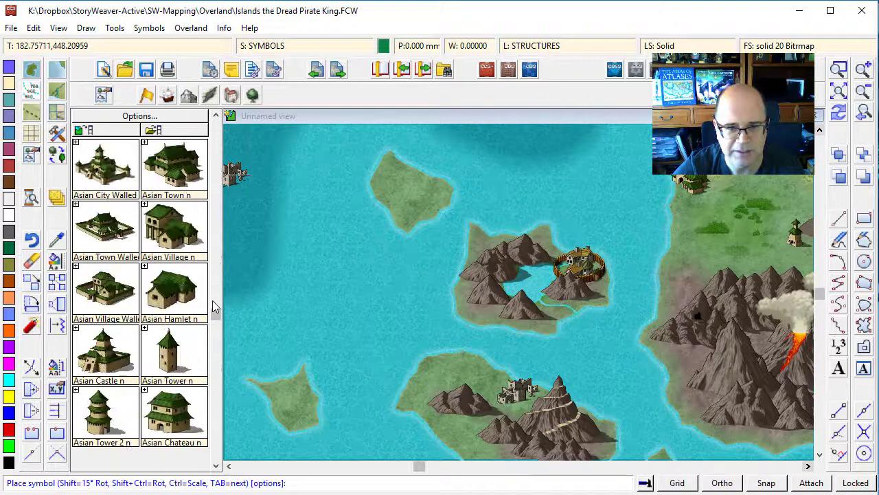
pyautogui.click(170, 352)
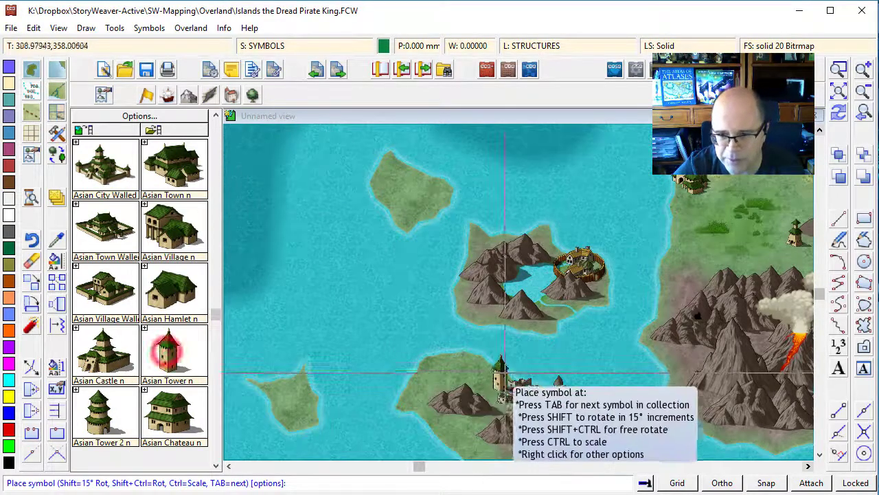
pyautogui.click(217, 388)
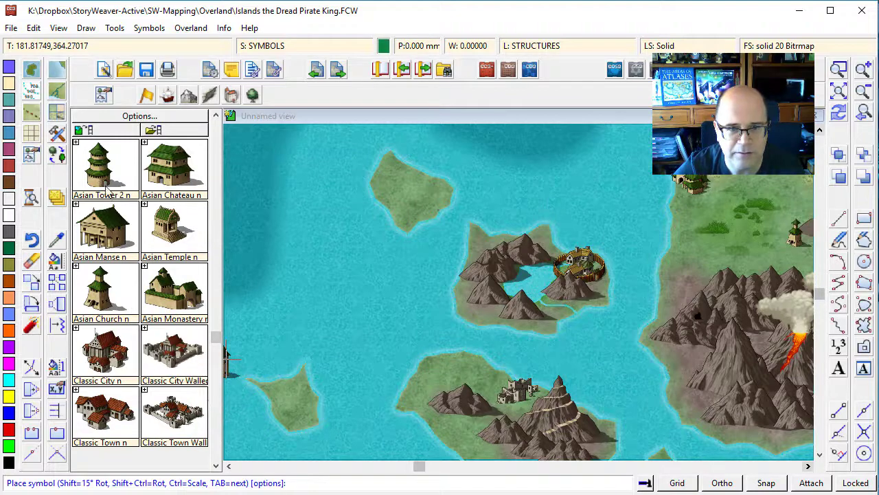
pyautogui.click(104, 180)
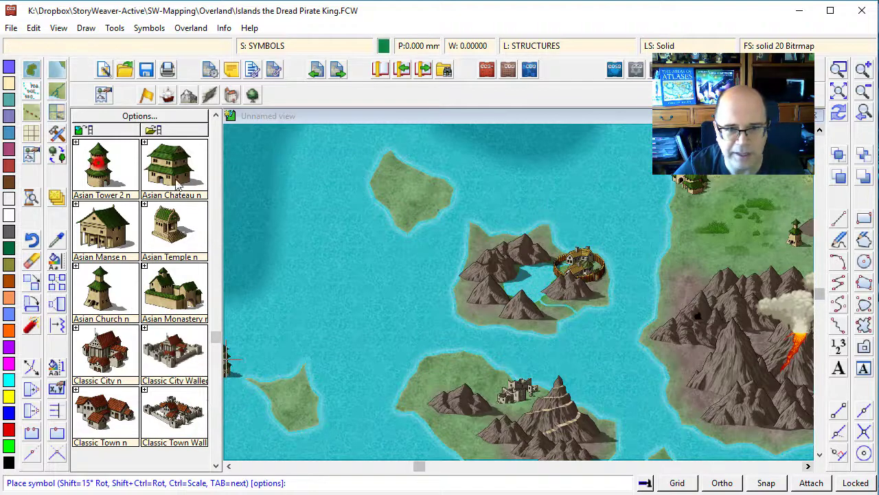
pyautogui.click(562, 374)
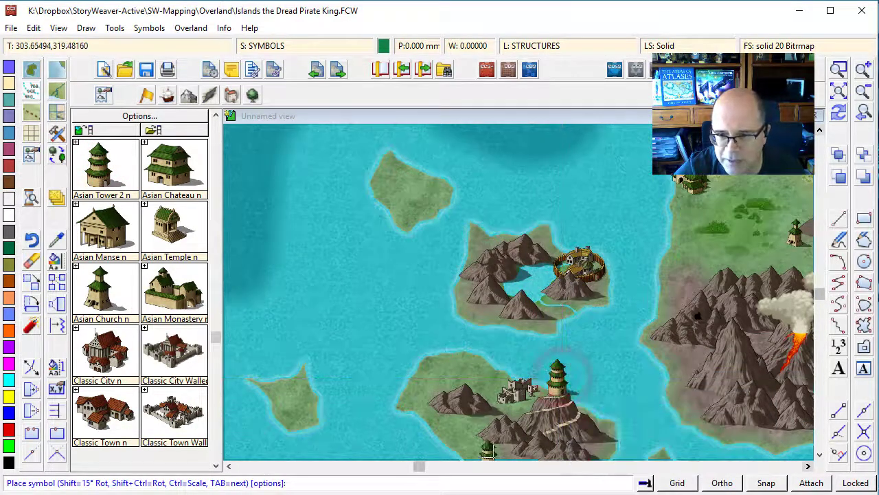